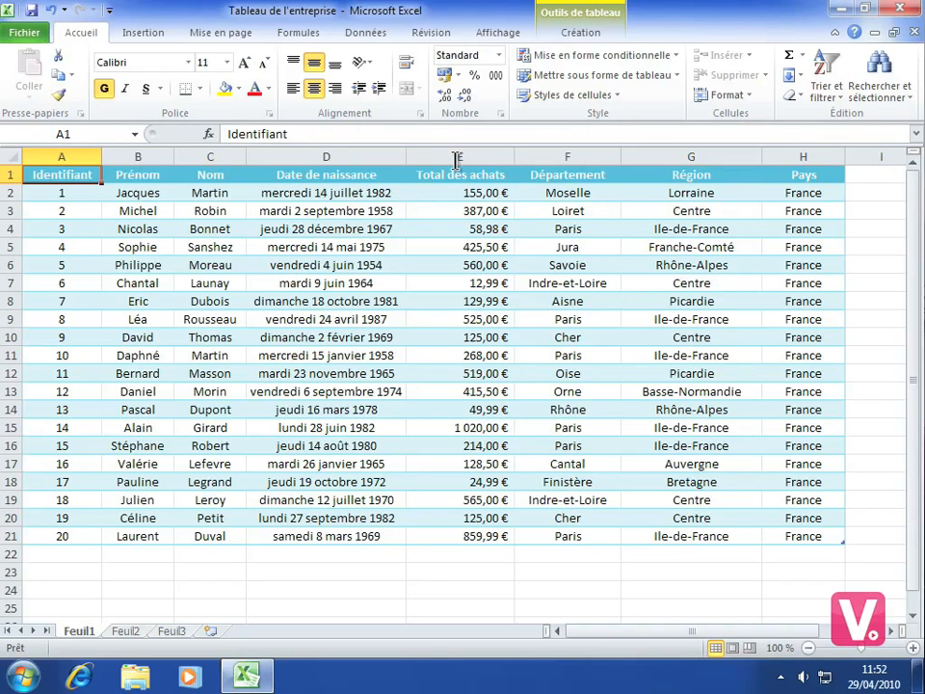
Step: Try to share the workbook while the customer data is still an Excel table
{"action": "left_click", "coordinate": [432, 35]}
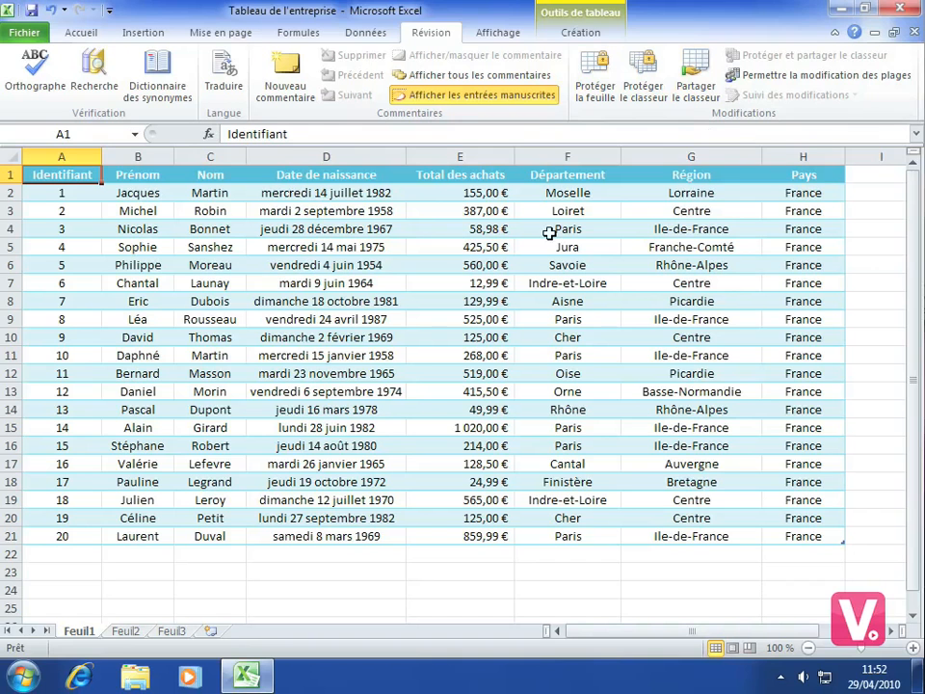
{"action": "left_click", "coordinate": [702, 94]}
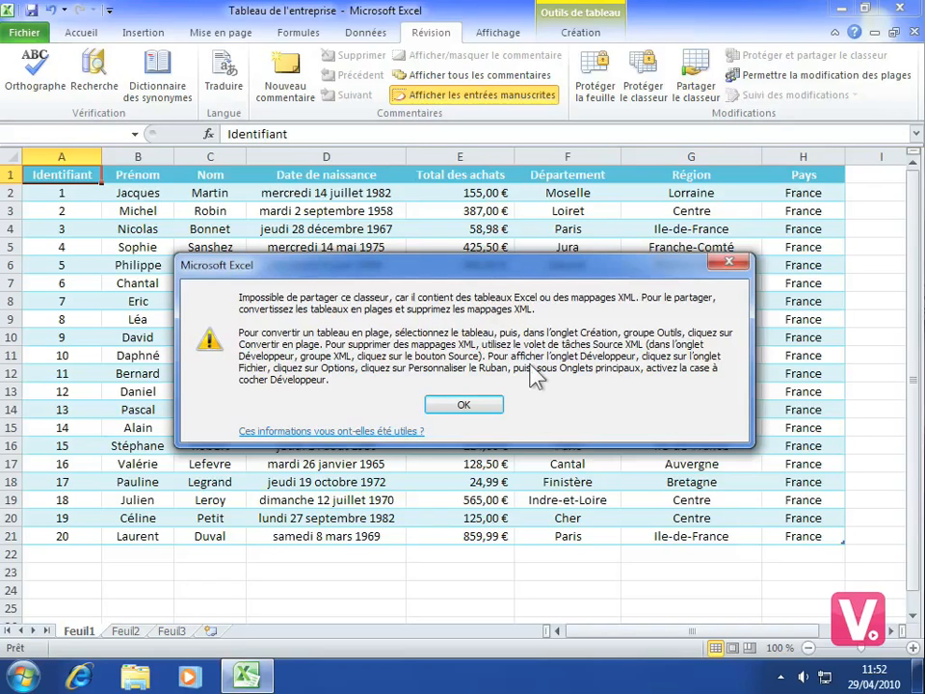
{"action": "left_click", "coordinate": [458, 404]}
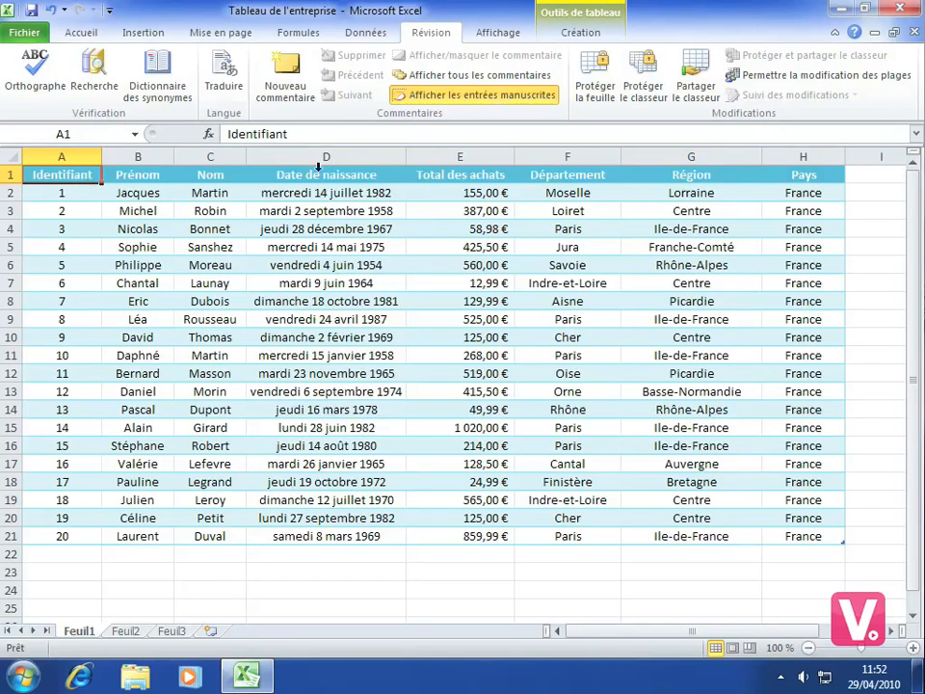
Step: Convert the customer table on Feuil1 to a normal range
{"action": "left_click", "coordinate": [578, 34]}
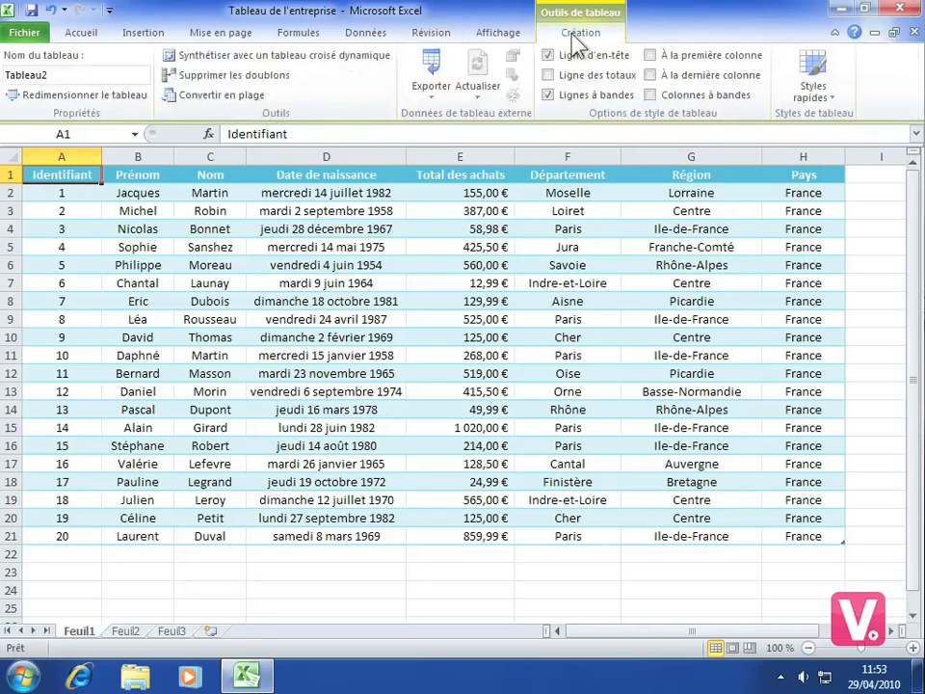
{"action": "left_click", "coordinate": [222, 95]}
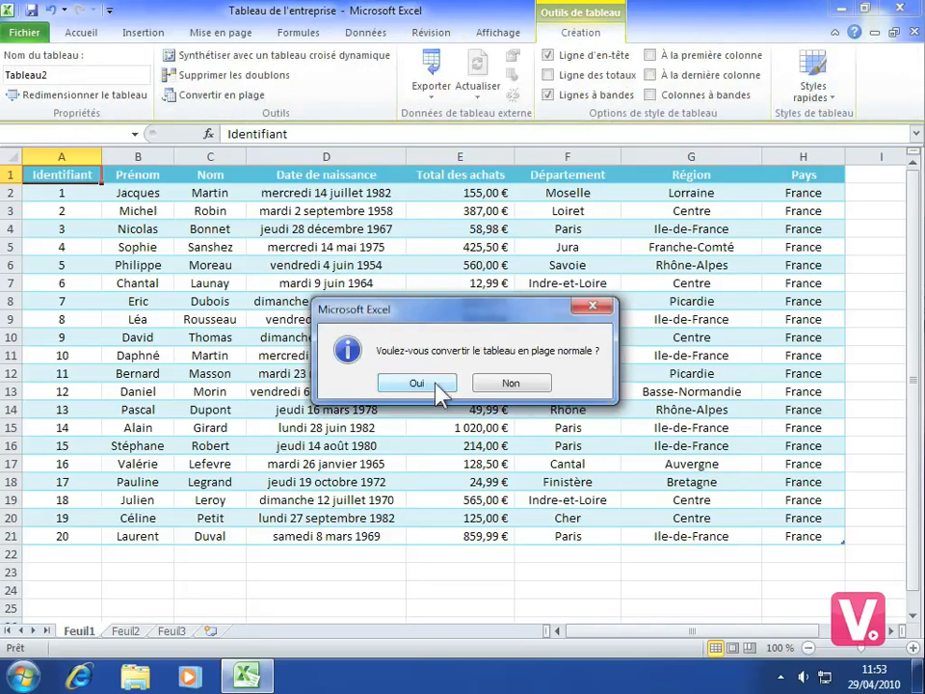
{"action": "left_click", "coordinate": [417, 384]}
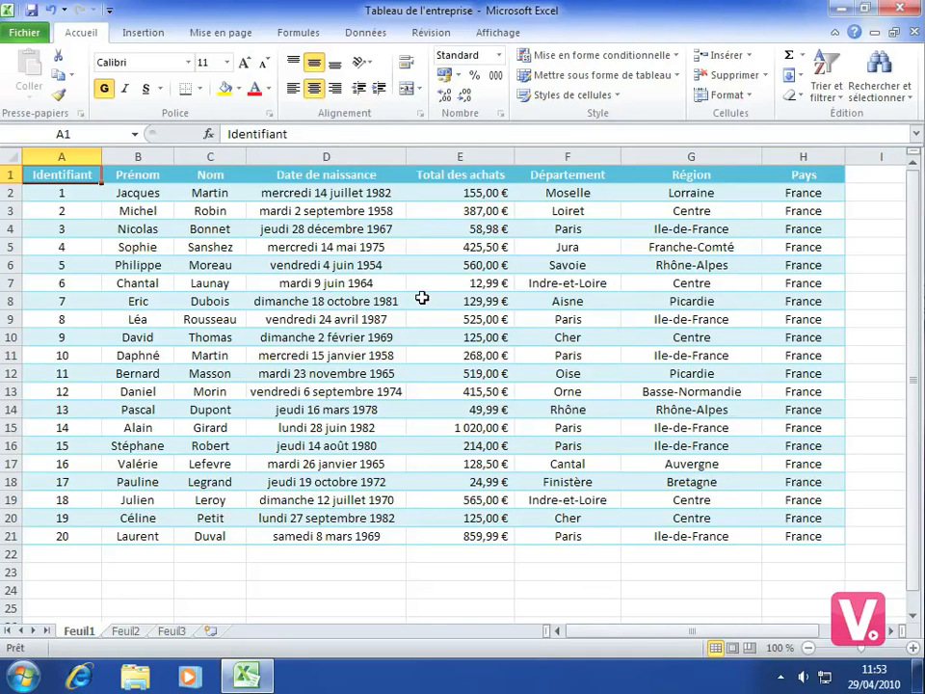
Step: Share the workbook by allowing multi-user modification, and accept saving the file
{"action": "left_click", "coordinate": [430, 35]}
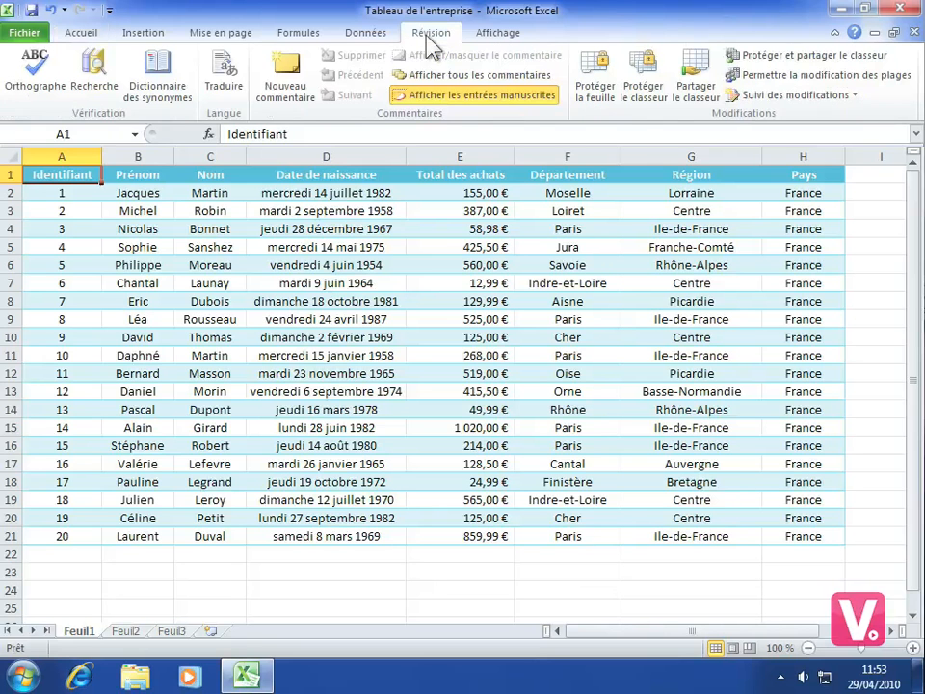
{"action": "left_click", "coordinate": [699, 82]}
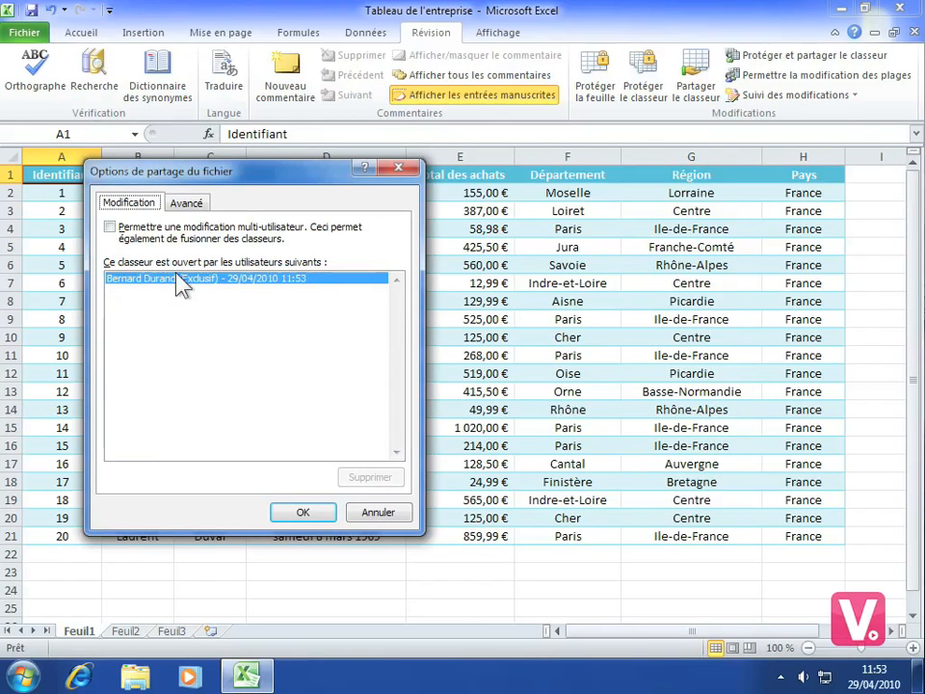
{"action": "left_click", "coordinate": [110, 228]}
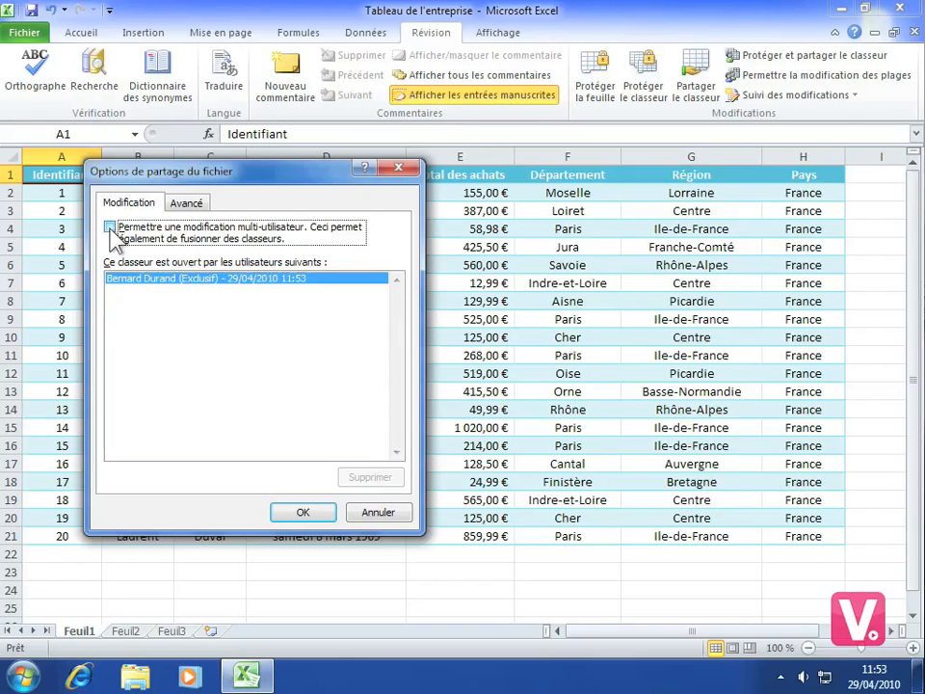
{"action": "left_click", "coordinate": [306, 512]}
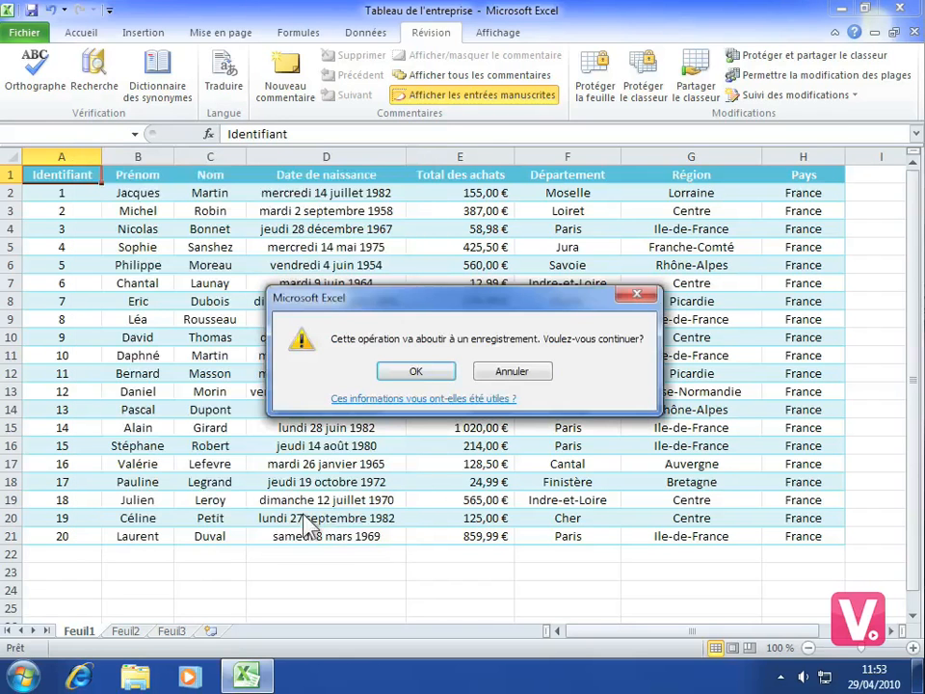
{"action": "left_click", "coordinate": [415, 371]}
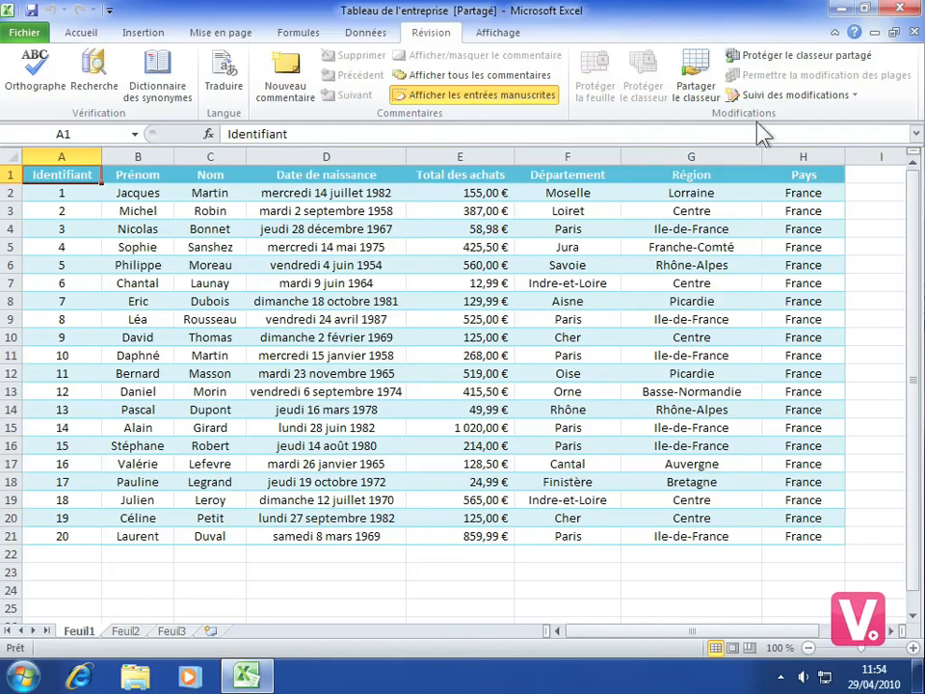
Step: Set change tracking to display on screen all modifications (Le: Tous) made by everyone (Par: Tous)
{"action": "left_click", "coordinate": [783, 97]}
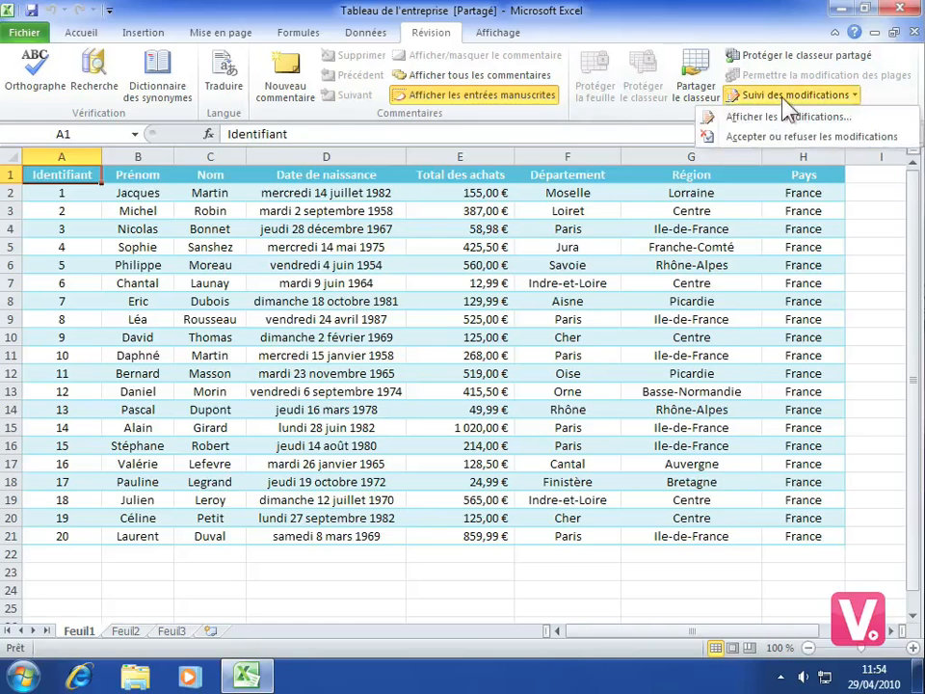
{"action": "left_click", "coordinate": [790, 116]}
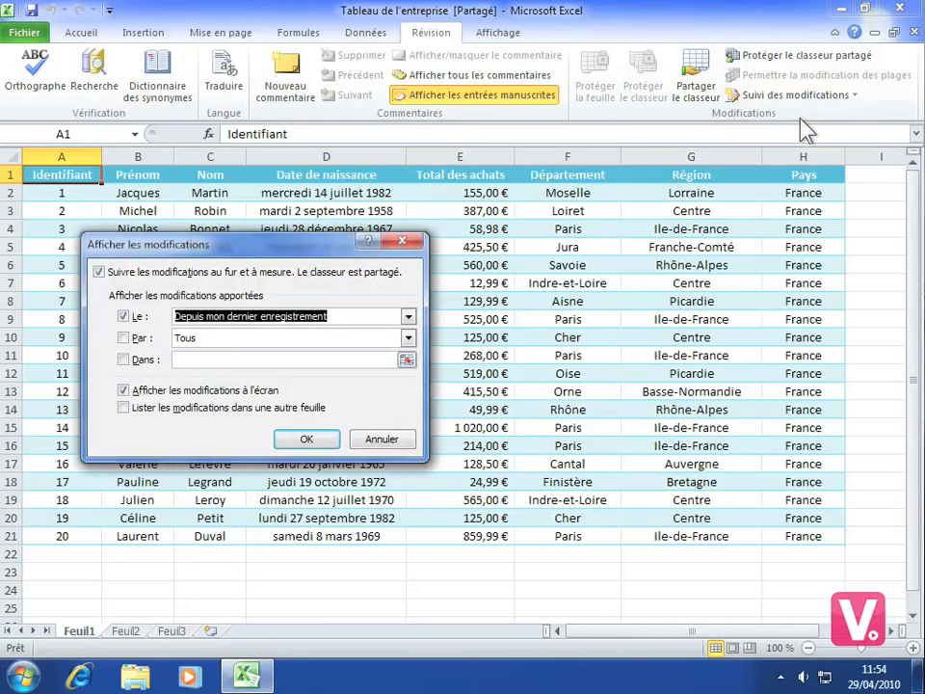
{"action": "left_click", "coordinate": [409, 317]}
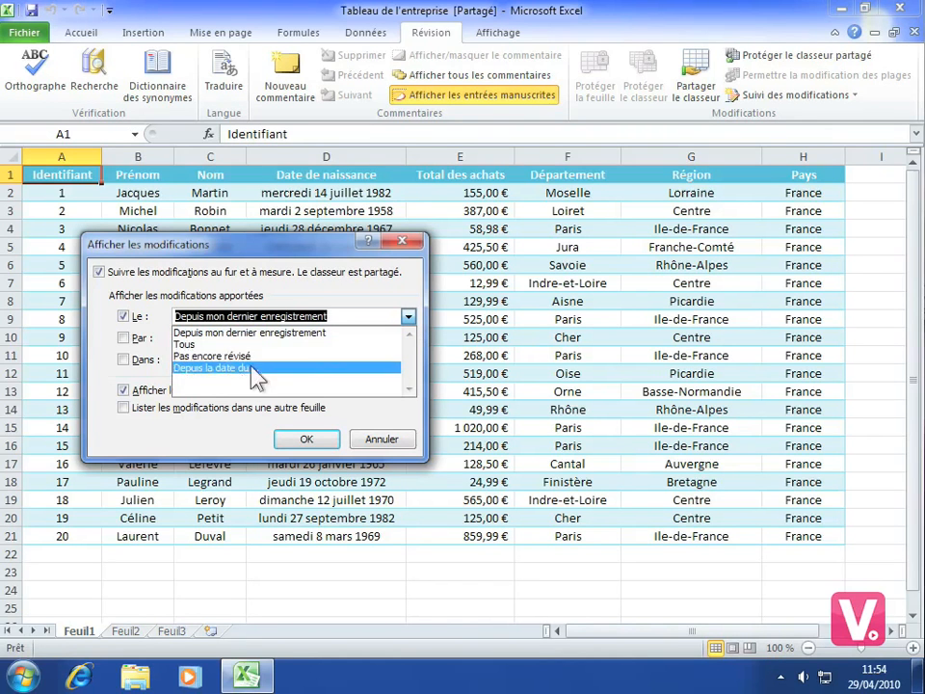
{"action": "left_click", "coordinate": [183, 345]}
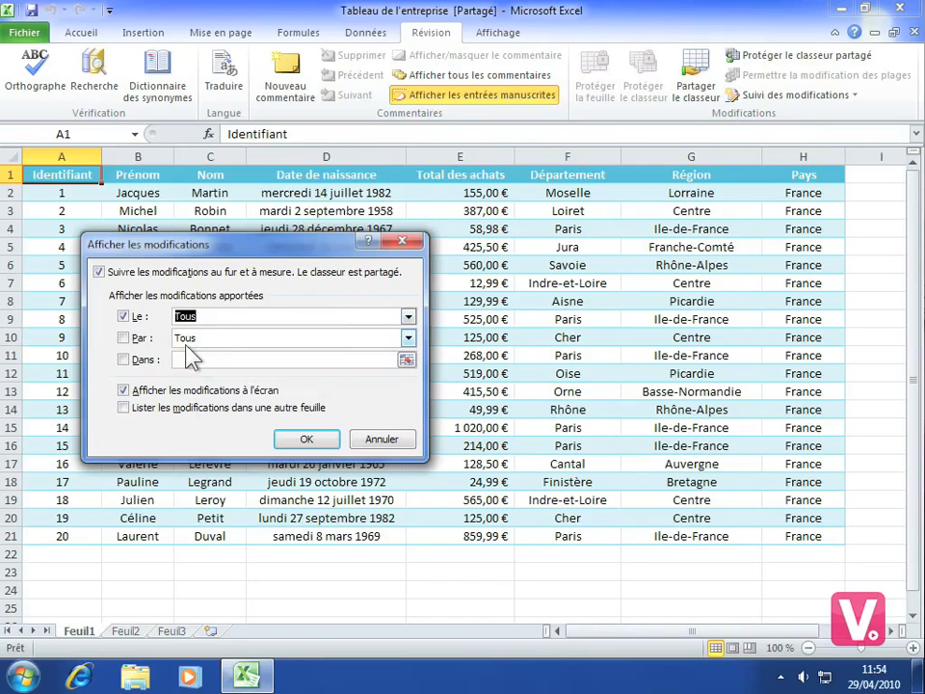
{"action": "left_click", "coordinate": [122, 338]}
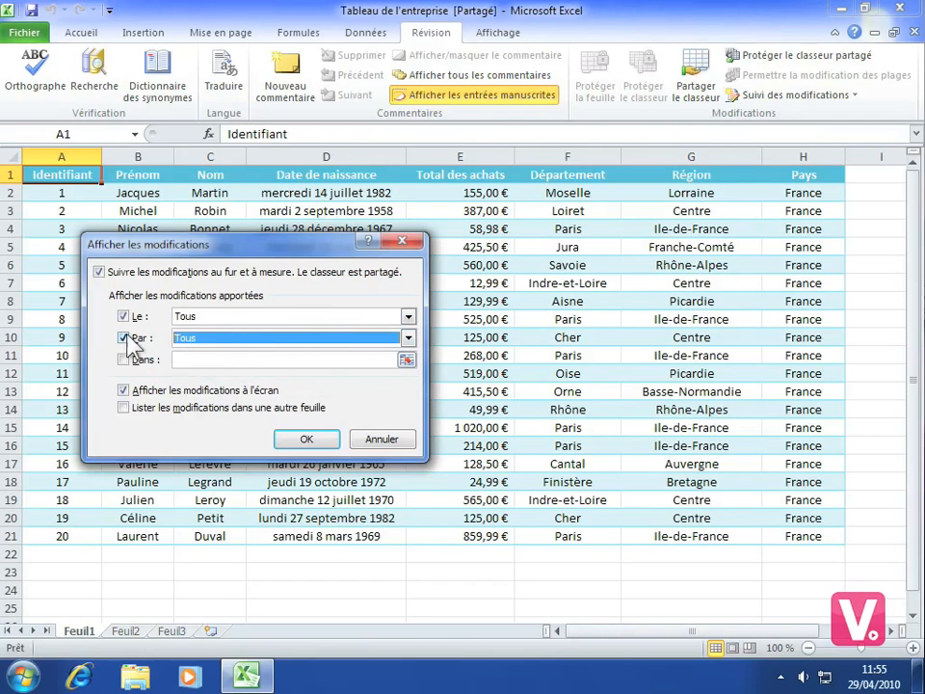
{"action": "left_click", "coordinate": [407, 338]}
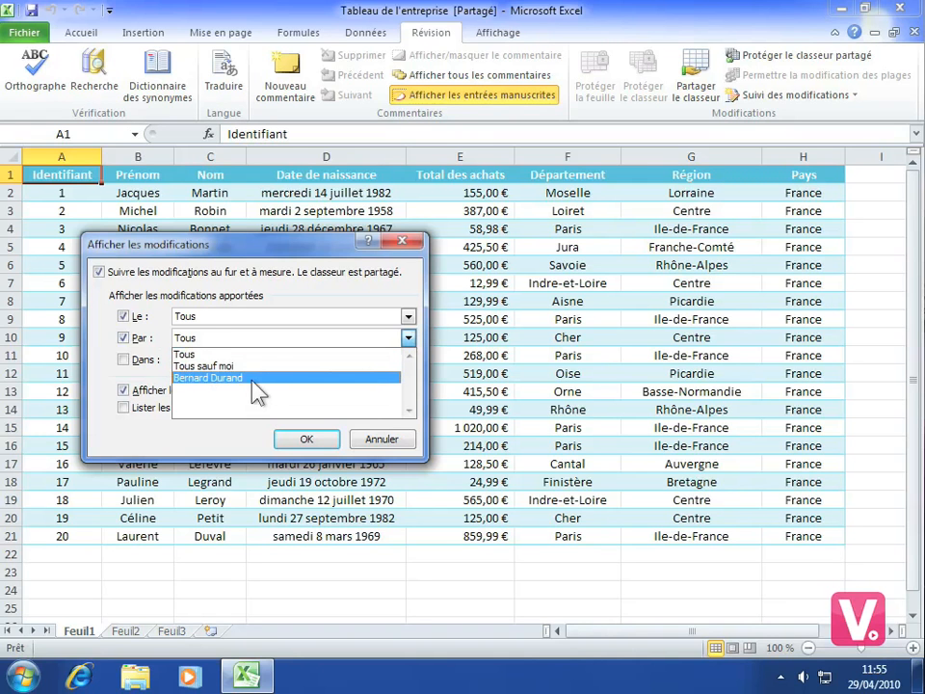
{"action": "left_click", "coordinate": [185, 353]}
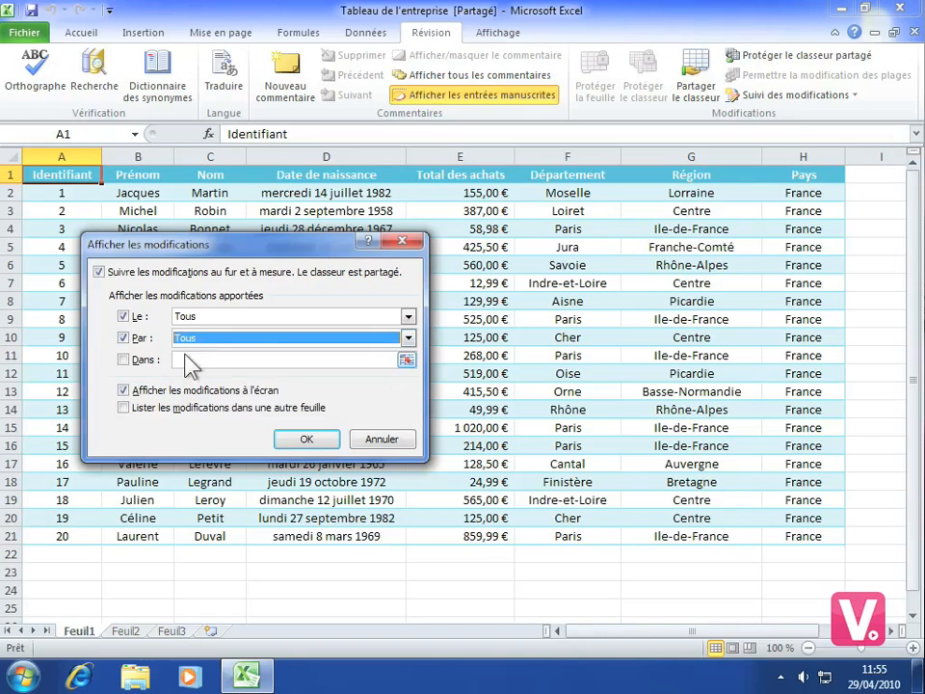
{"action": "left_click", "coordinate": [305, 440]}
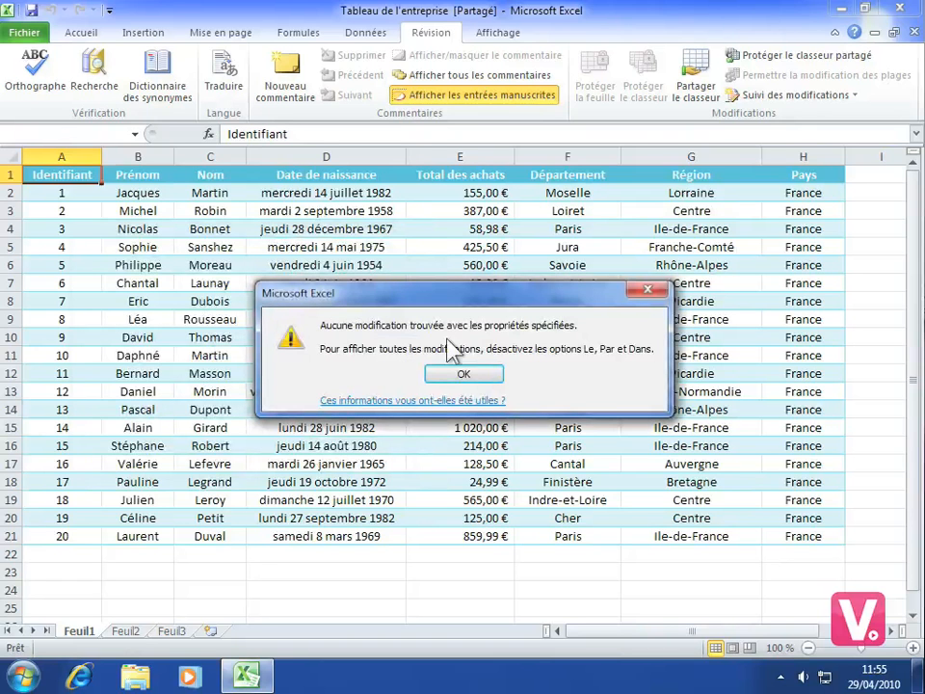
{"action": "left_click", "coordinate": [464, 374]}
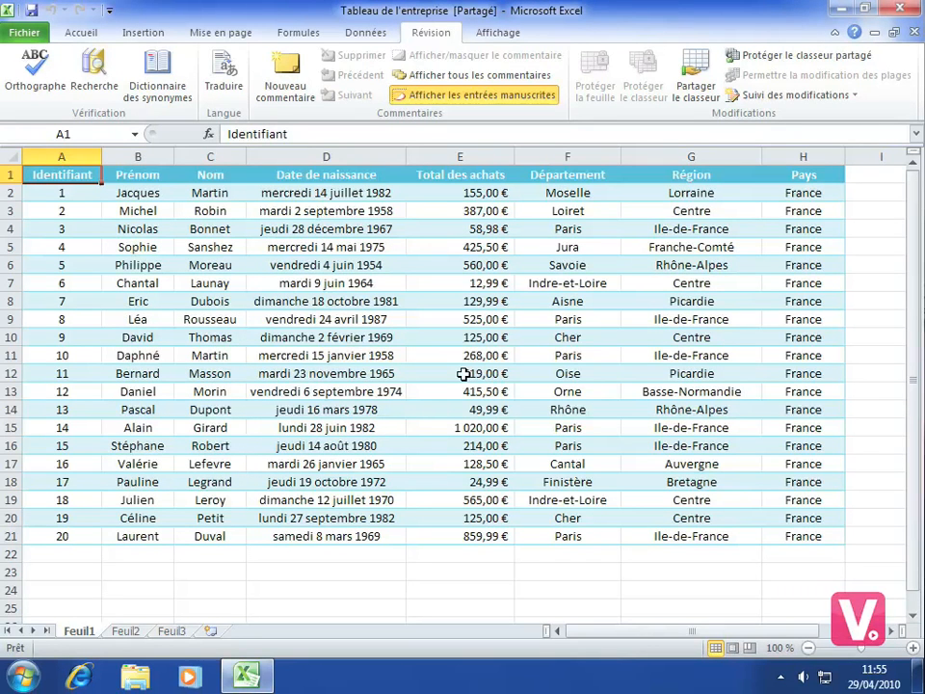
Step: Clear the department in cell F8 and inspect the change mark on that cell
{"action": "left_click", "coordinate": [572, 300]}
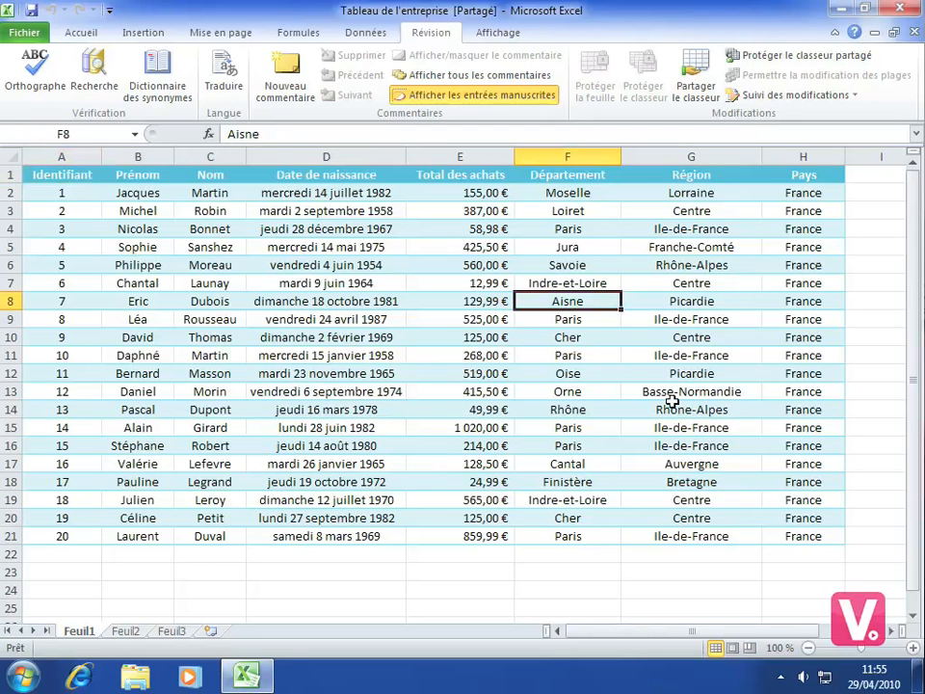
{"action": "key", "text": "BackSpace"}
{"action": "key", "text": "Return"}
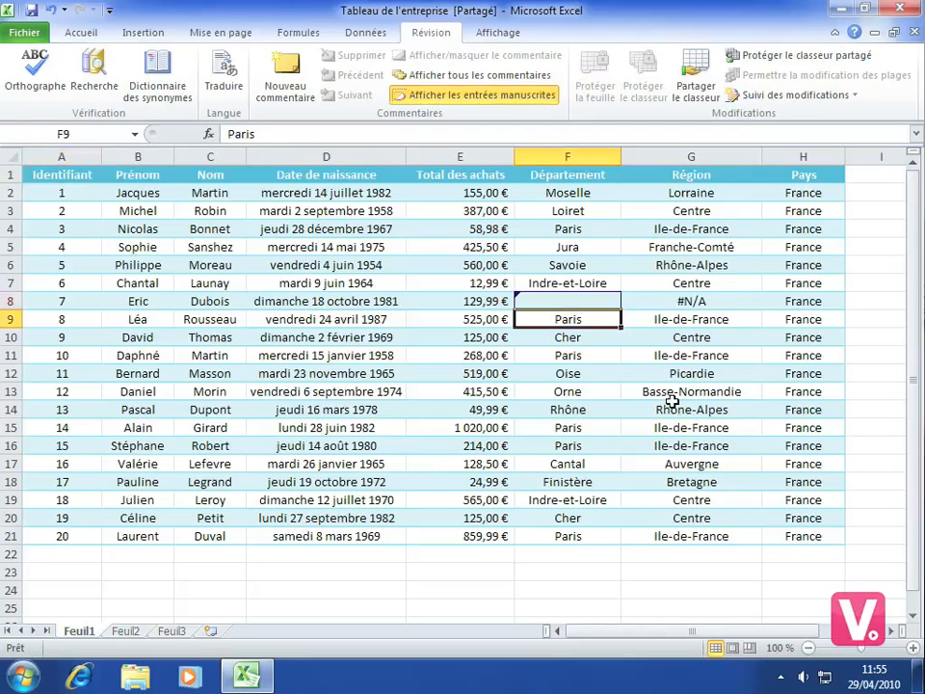
{"action": "left_click", "coordinate": [545, 391]}
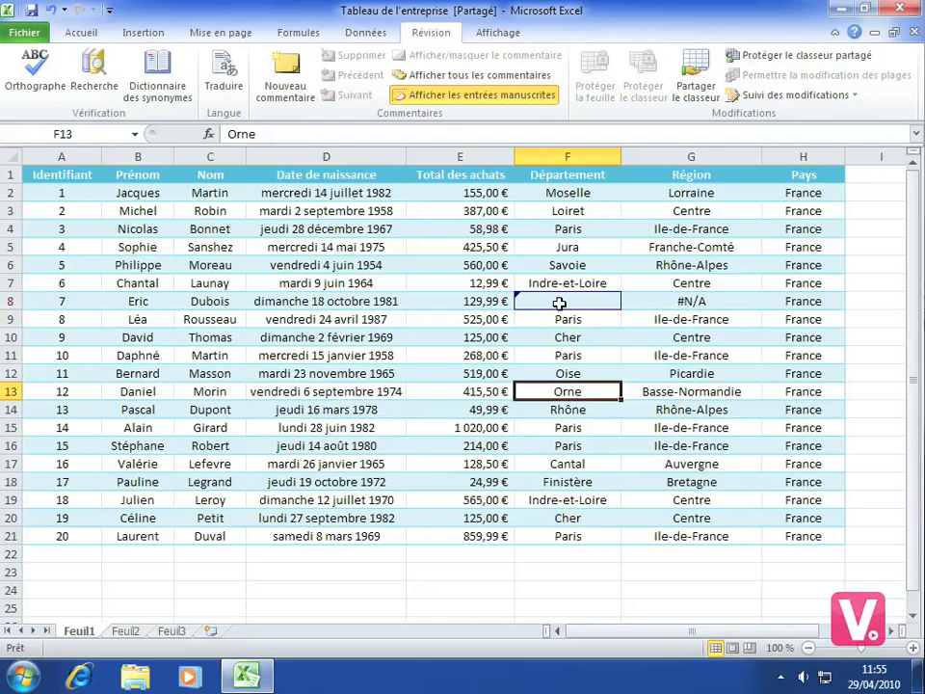
{"action": "mouse_move", "coordinate": [555, 302]}
Step: Enter the label "Total génral :" in cell D23 and inspect its change mark
{"action": "left_click", "coordinate": [345, 569]}
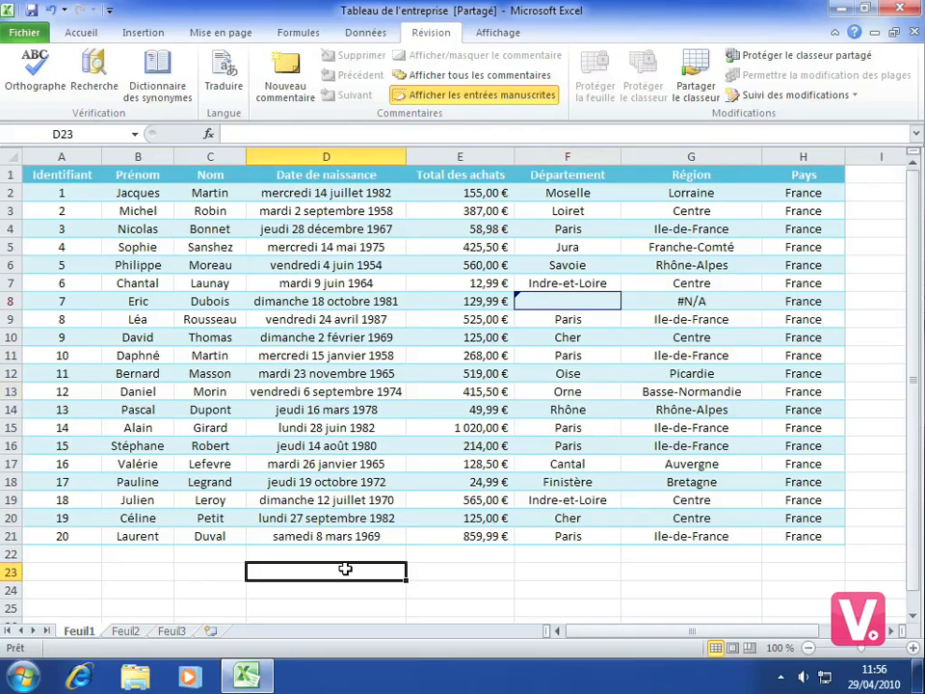
{"action": "type", "text": "Total"}
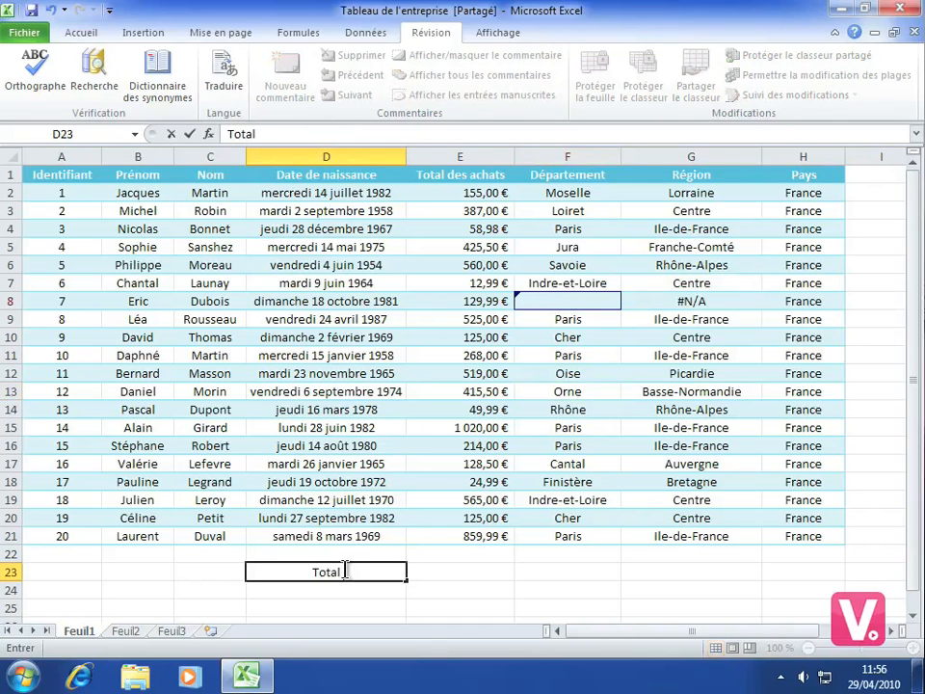
{"action": "type", "text": " général :"}
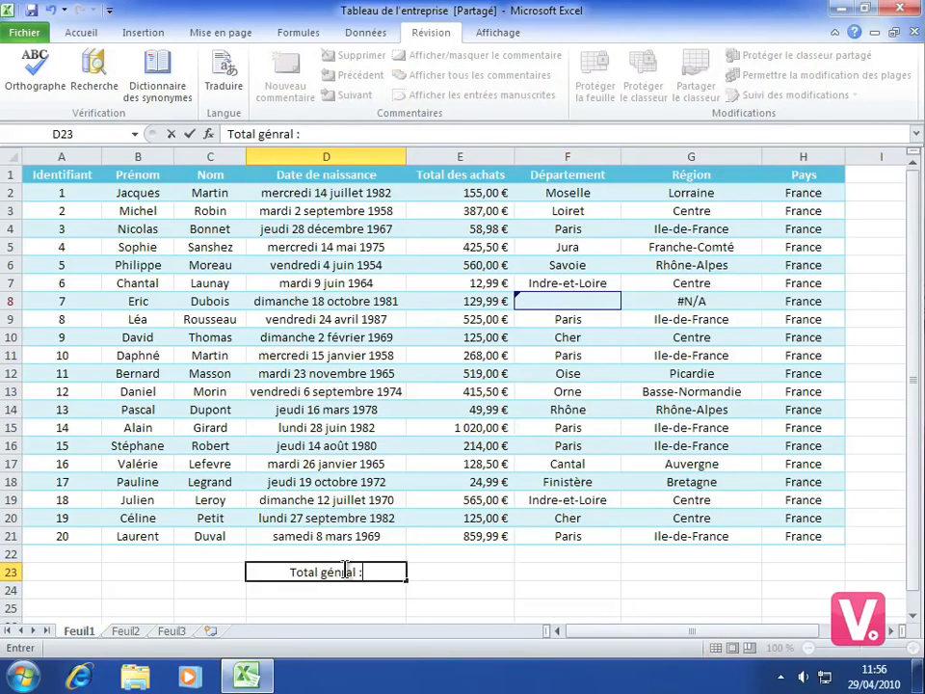
{"action": "key", "text": "Return"}
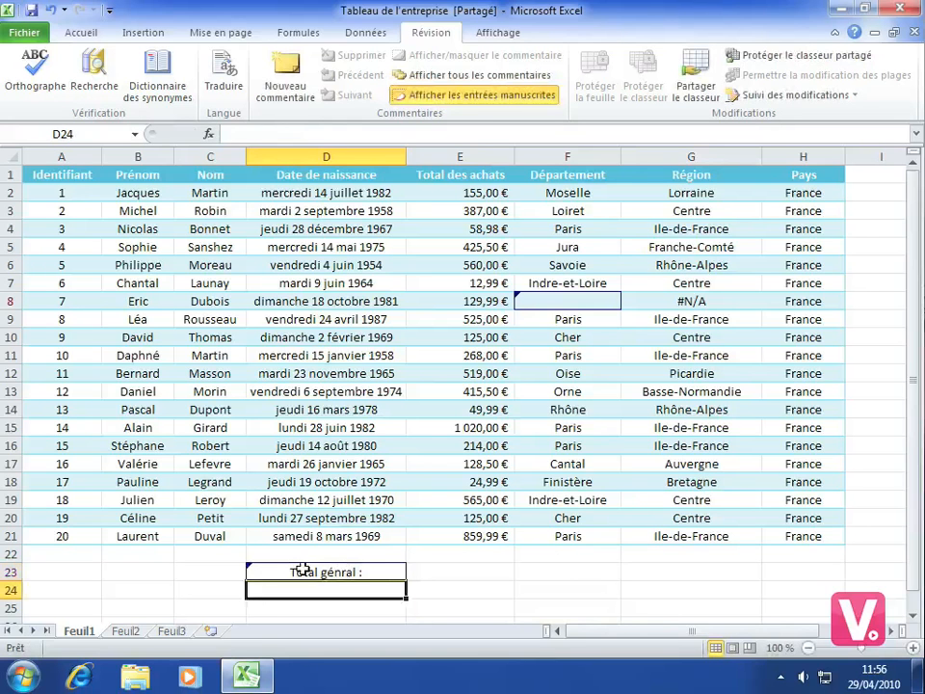
{"action": "mouse_move", "coordinate": [304, 568]}
Step: Turn off tracking of modifications and agree to remove the workbook from sharing
{"action": "left_click", "coordinate": [798, 96]}
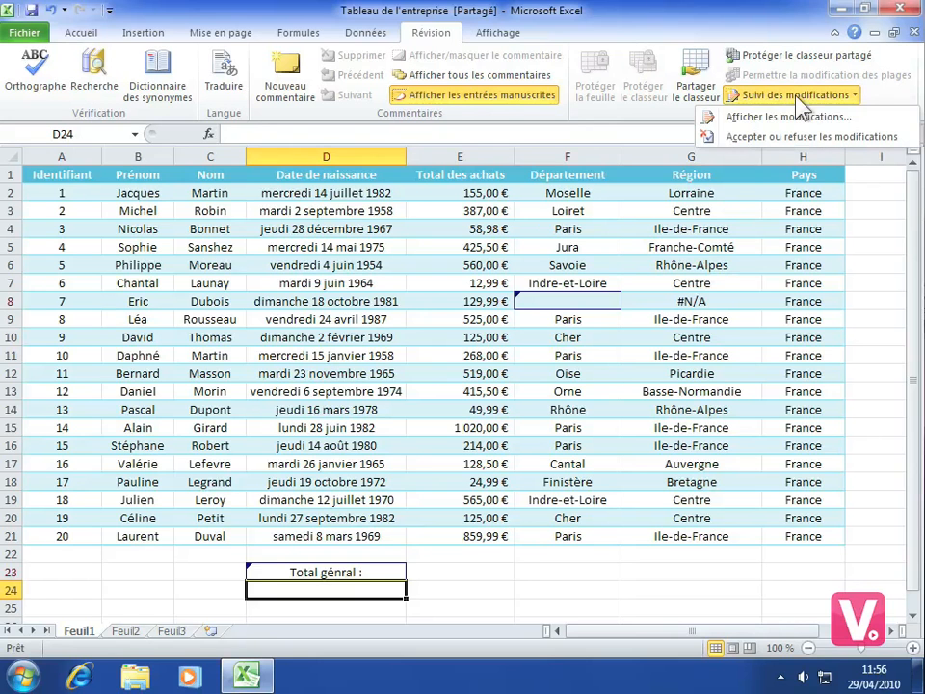
{"action": "left_click", "coordinate": [795, 117]}
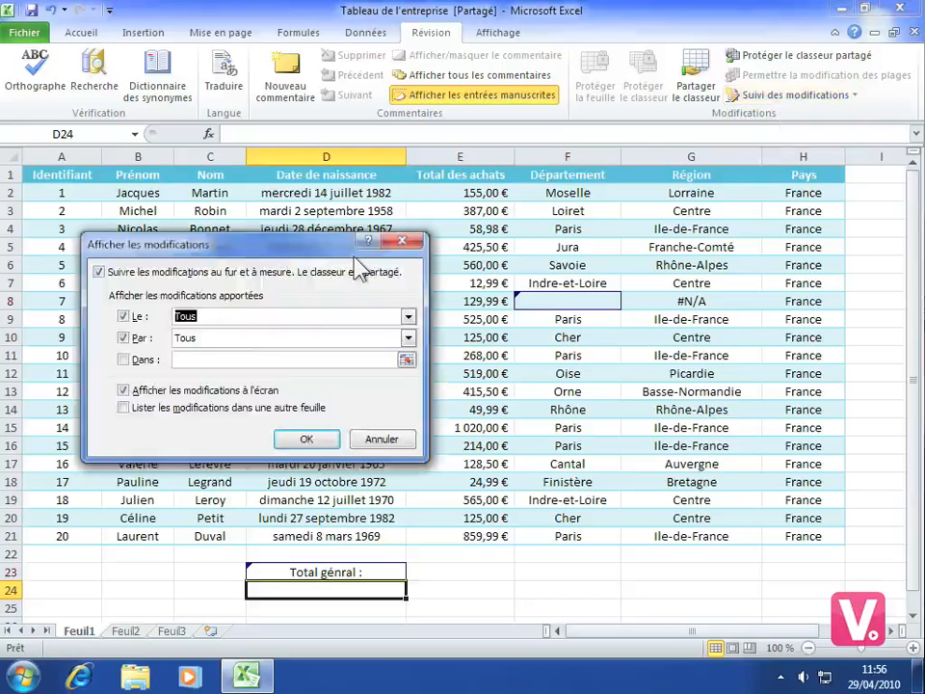
{"action": "left_click", "coordinate": [99, 272]}
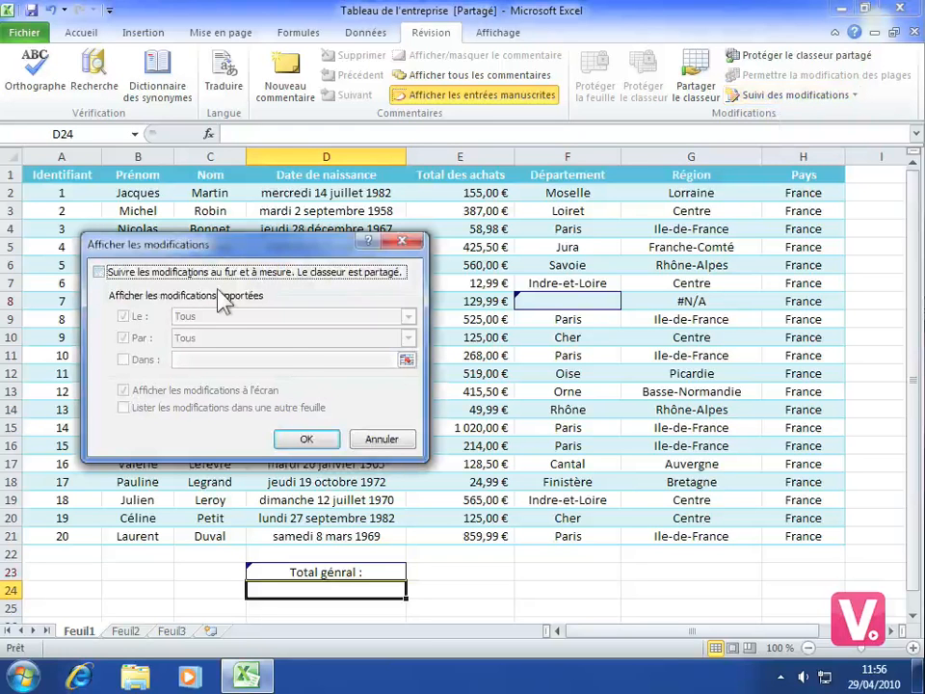
{"action": "left_click", "coordinate": [306, 439]}
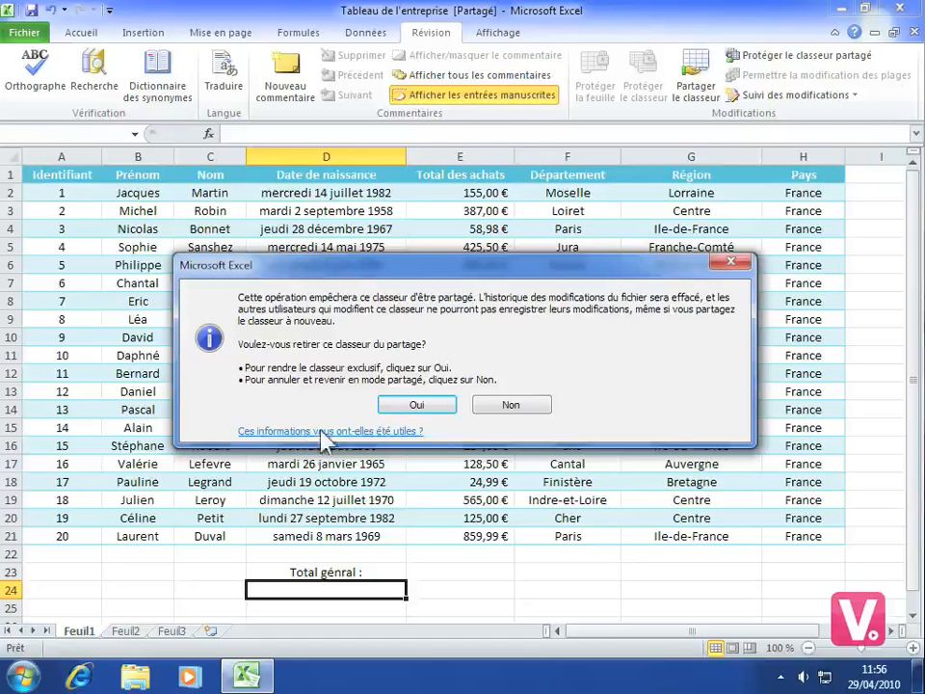
{"action": "left_click", "coordinate": [416, 404]}
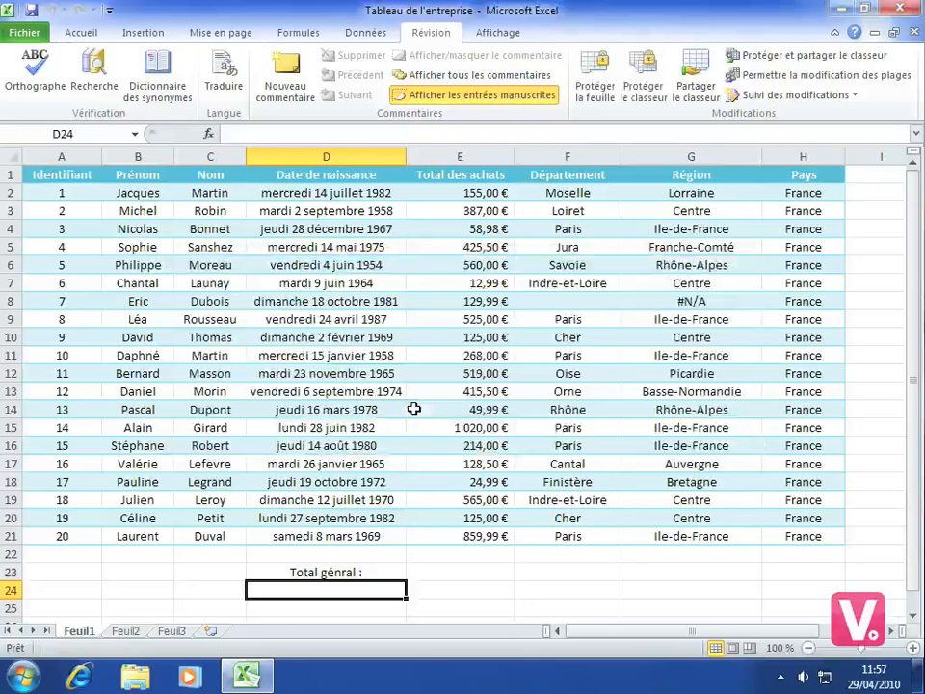